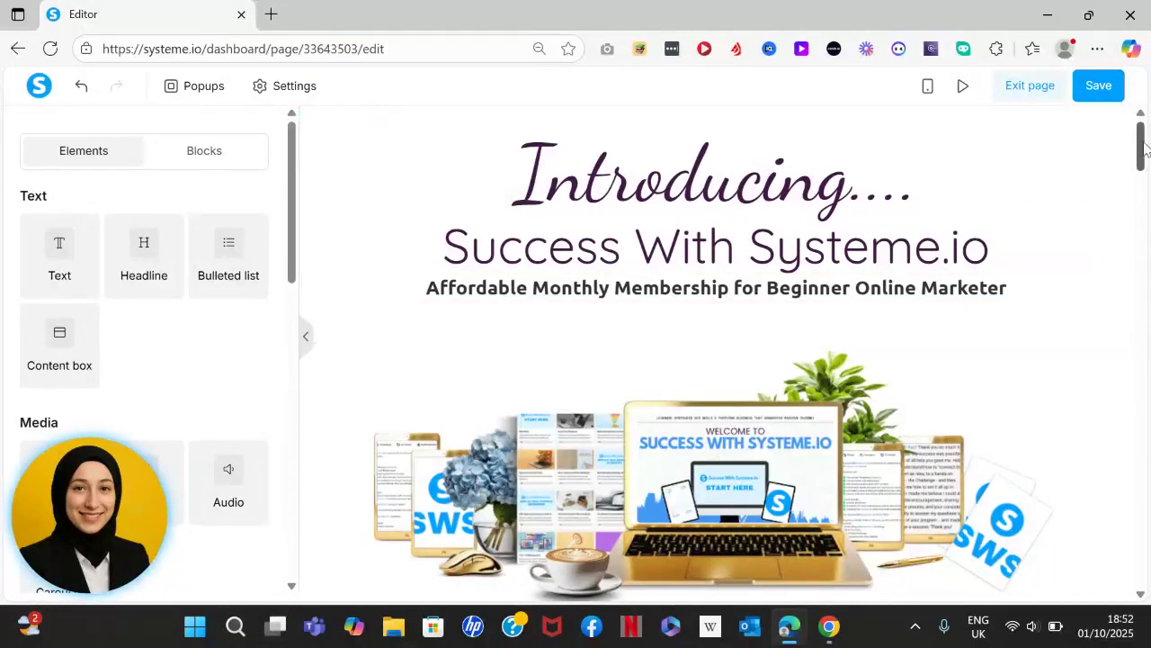
Check how the header section looks in the mobile view, and return to the desktop view.
{"action": "left_click_drag", "start_coordinate": [1143, 148], "coordinate": [1142, 117]}
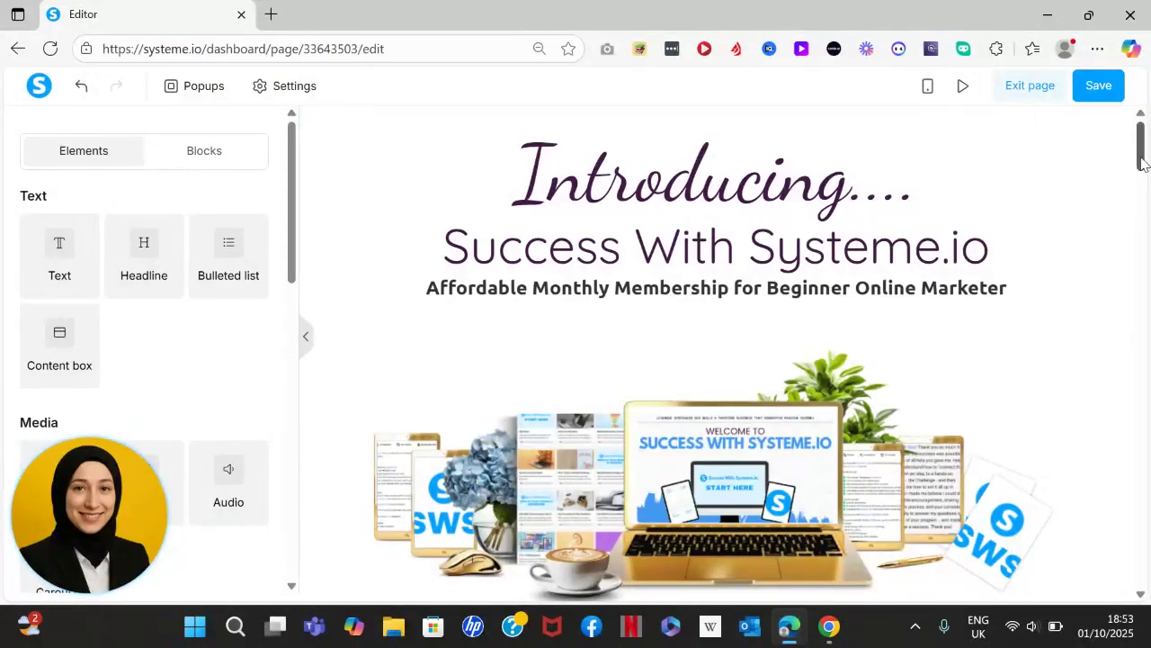
{"action": "mouse_move", "coordinate": [1142, 162]}
{"action": "left_mouse_down"}
{"action": "mouse_move", "coordinate": [1147, 415]}
{"action": "mouse_move", "coordinate": [1144, 151]}
{"action": "left_mouse_up"}
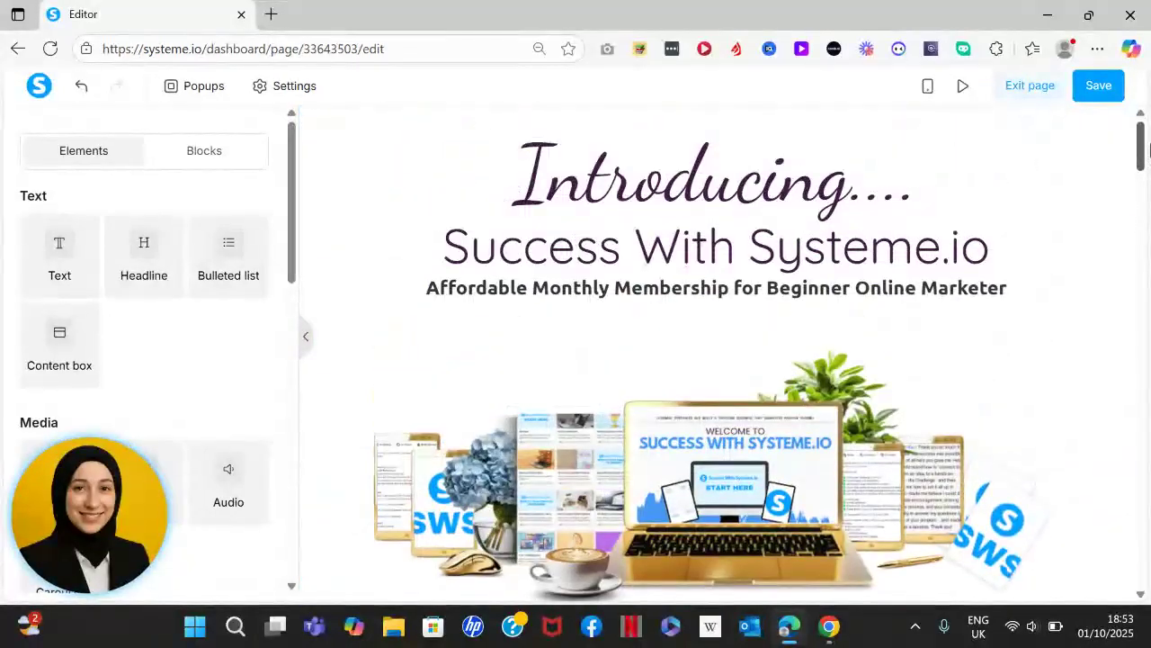
{"action": "left_click", "coordinate": [929, 86]}
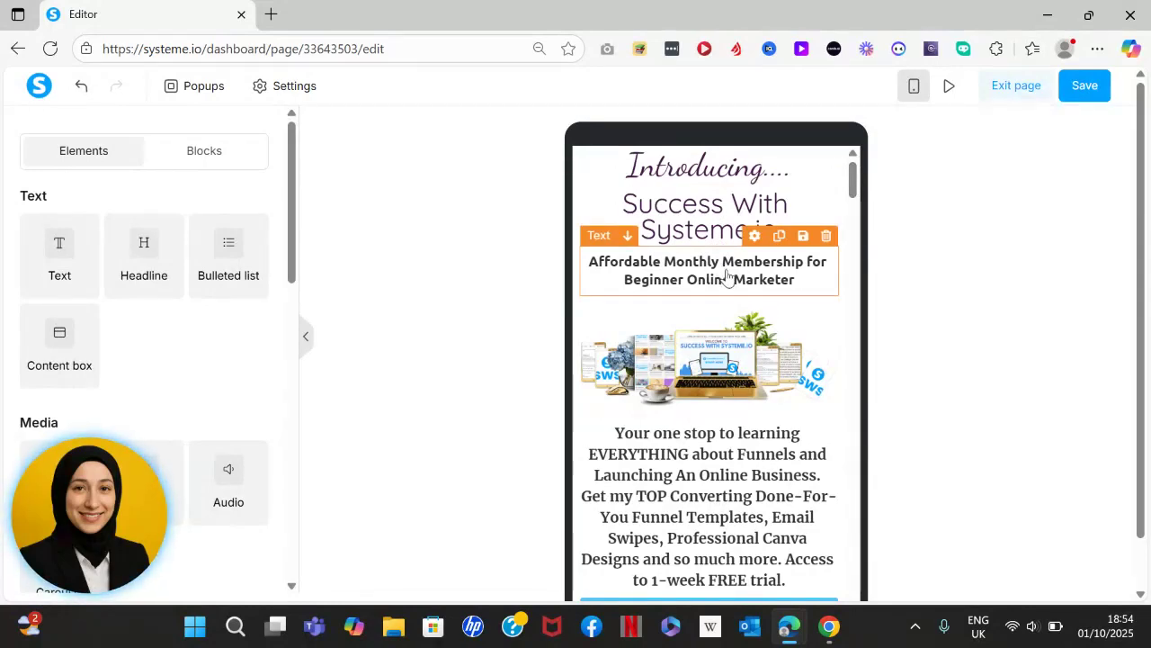
{"action": "left_click", "coordinate": [910, 96]}
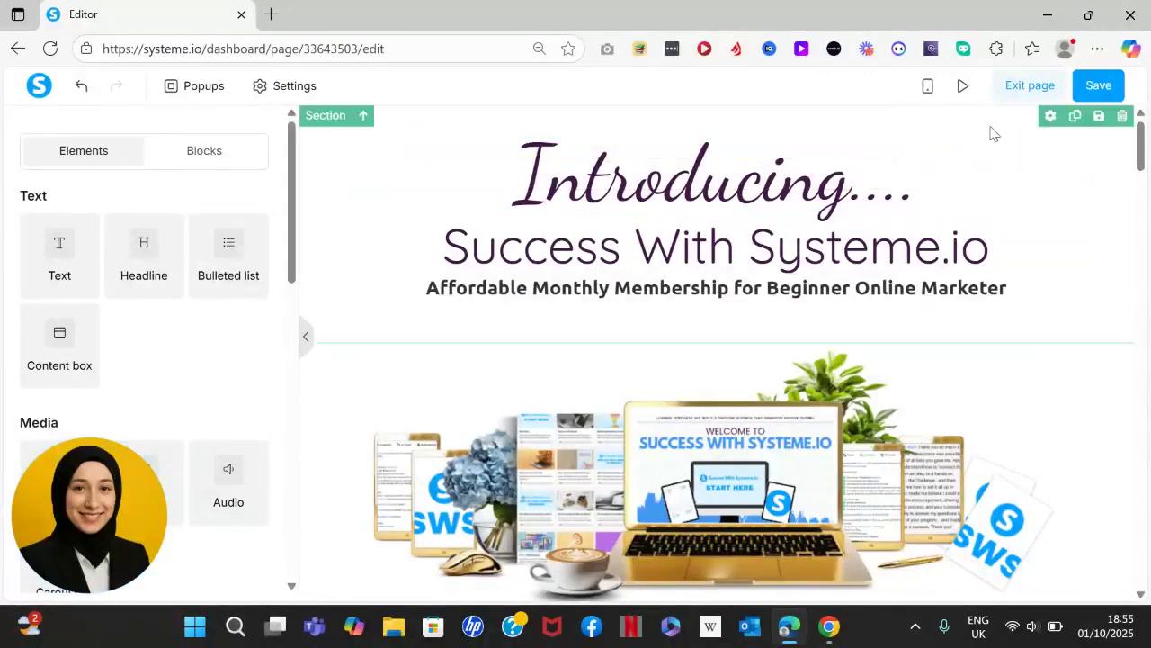
Duplicate the header section and make the upper copy visible on desktop only.
{"action": "left_click", "coordinate": [1073, 117]}
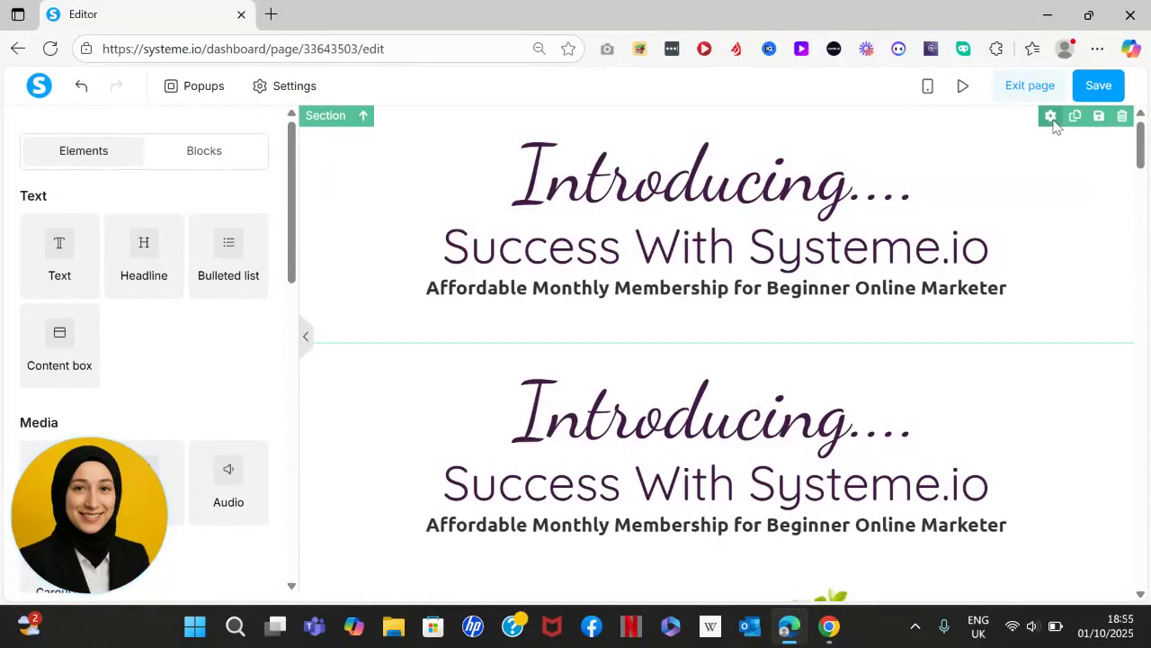
{"action": "left_click", "coordinate": [1051, 118]}
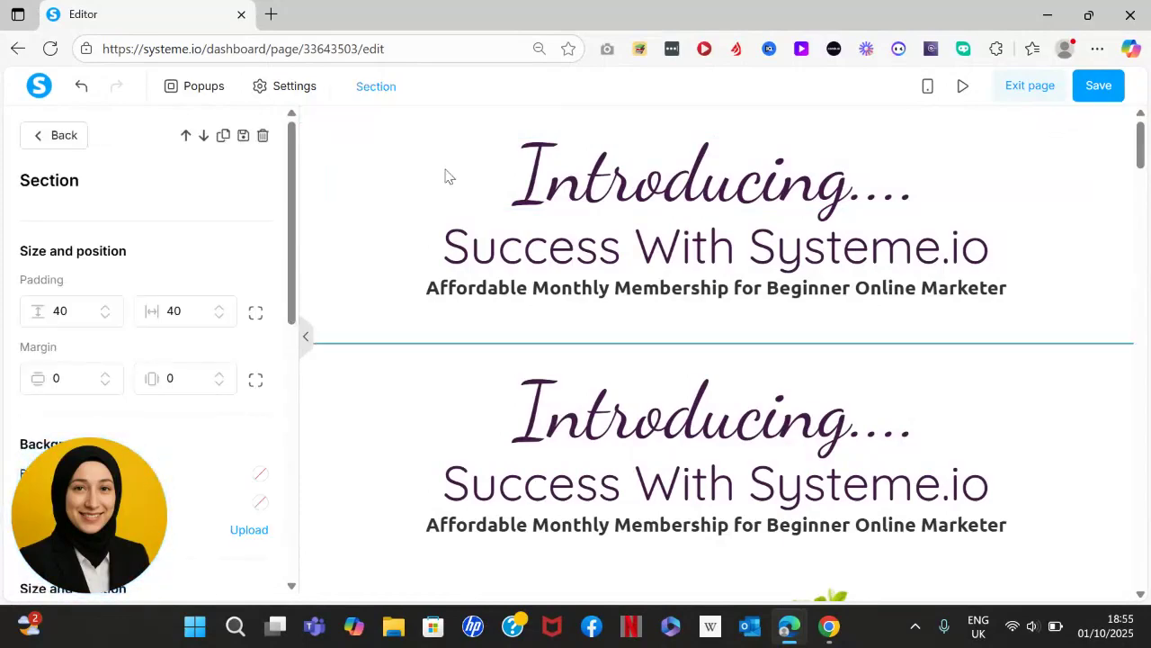
{"action": "left_click_drag", "start_coordinate": [287, 180], "coordinate": [314, 486]}
{"action": "left_click_drag", "start_coordinate": [93, 524], "coordinate": [136, 158]}
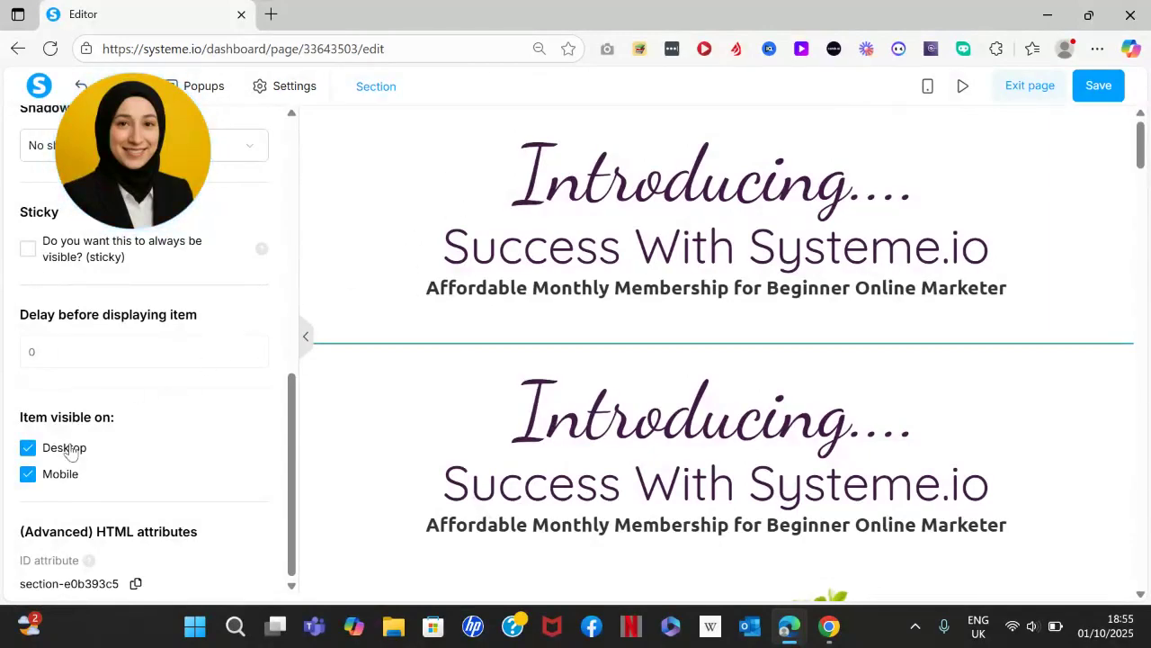
{"action": "left_click", "coordinate": [28, 474]}
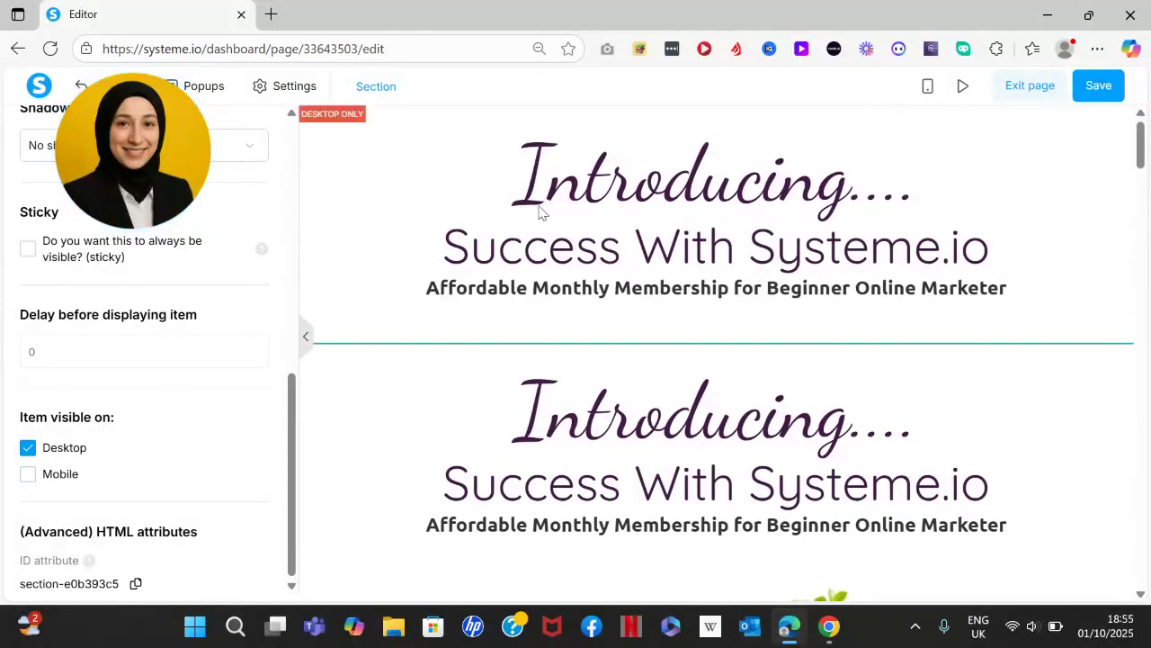
Make the lower copy of the header section visible on mobile only.
{"action": "left_click", "coordinate": [858, 367]}
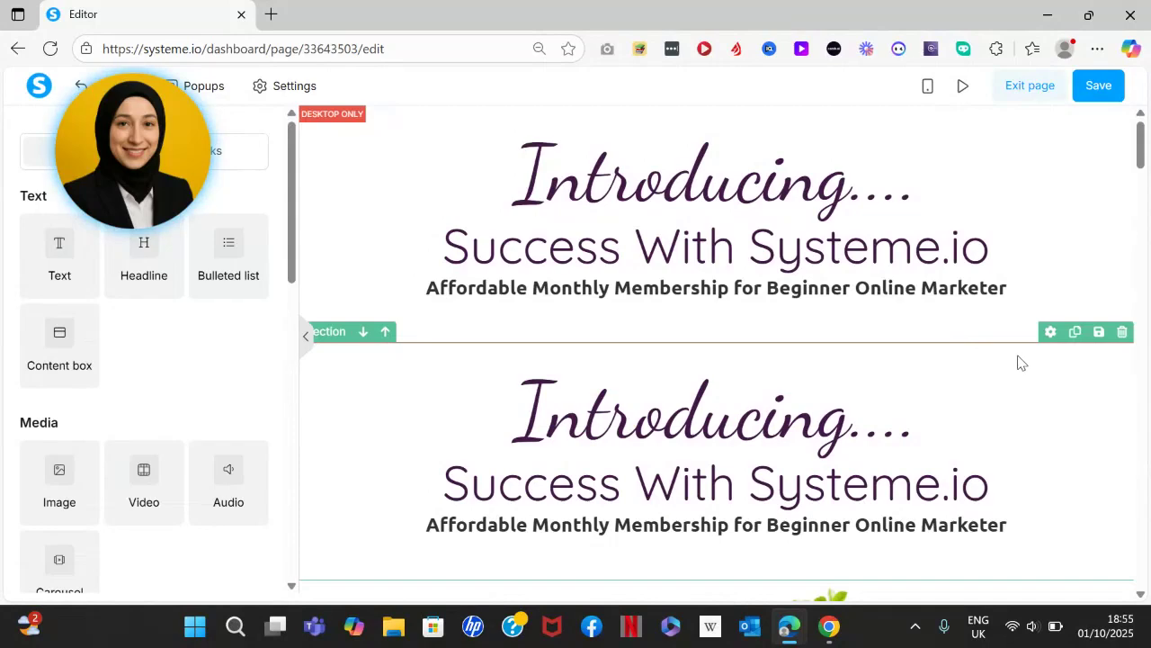
{"action": "left_click", "coordinate": [1051, 332]}
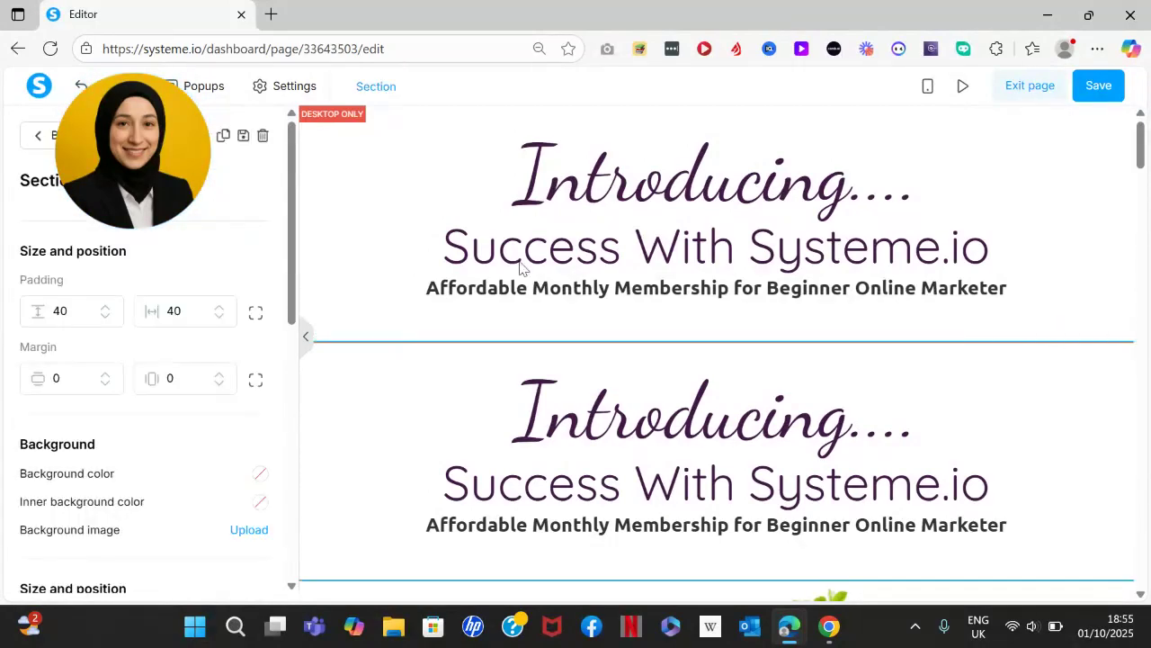
{"action": "left_click_drag", "start_coordinate": [292, 231], "coordinate": [314, 506]}
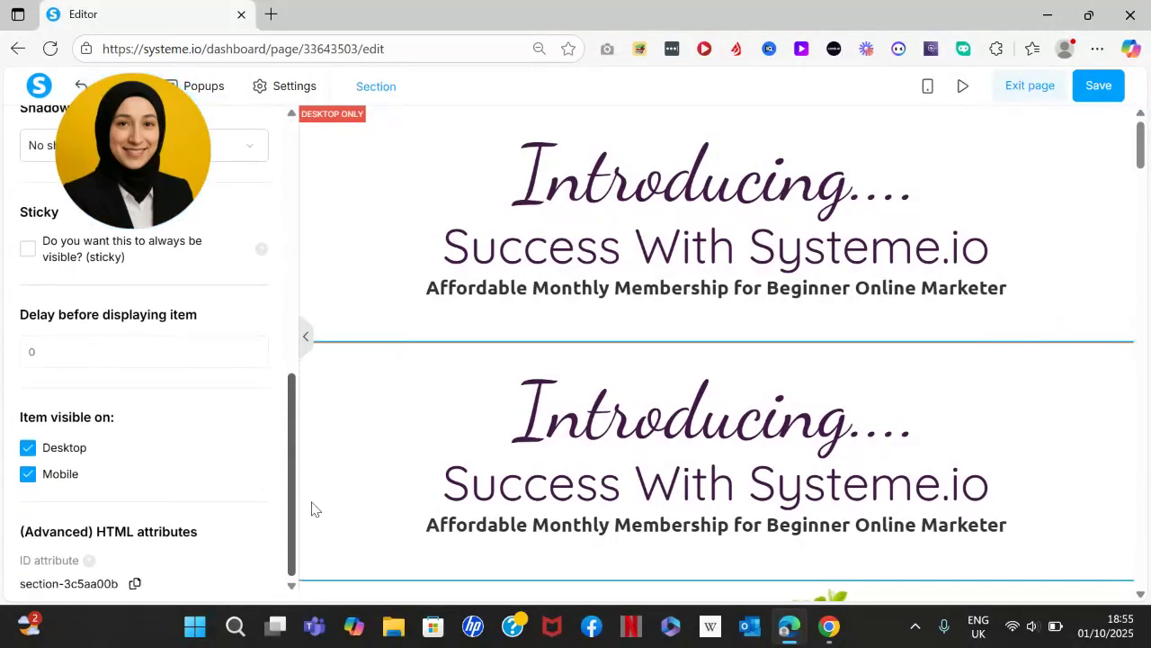
{"action": "left_click", "coordinate": [28, 448]}
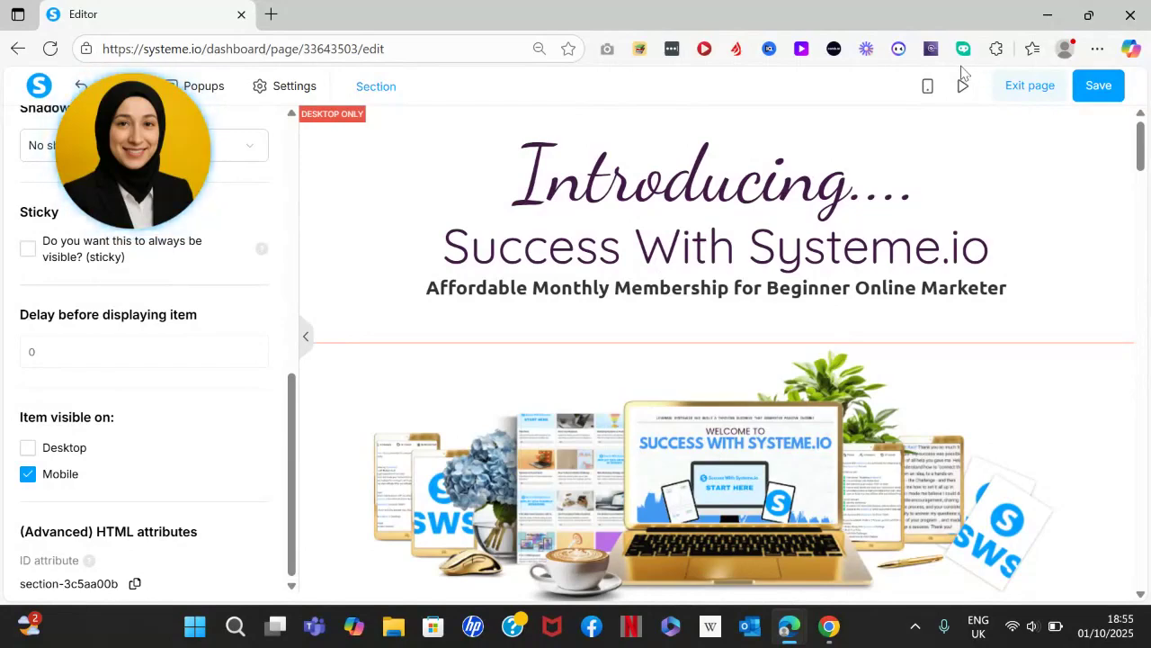
Compare the header section between the mobile and desktop views, ending in the mobile view.
{"action": "left_click", "coordinate": [926, 90]}
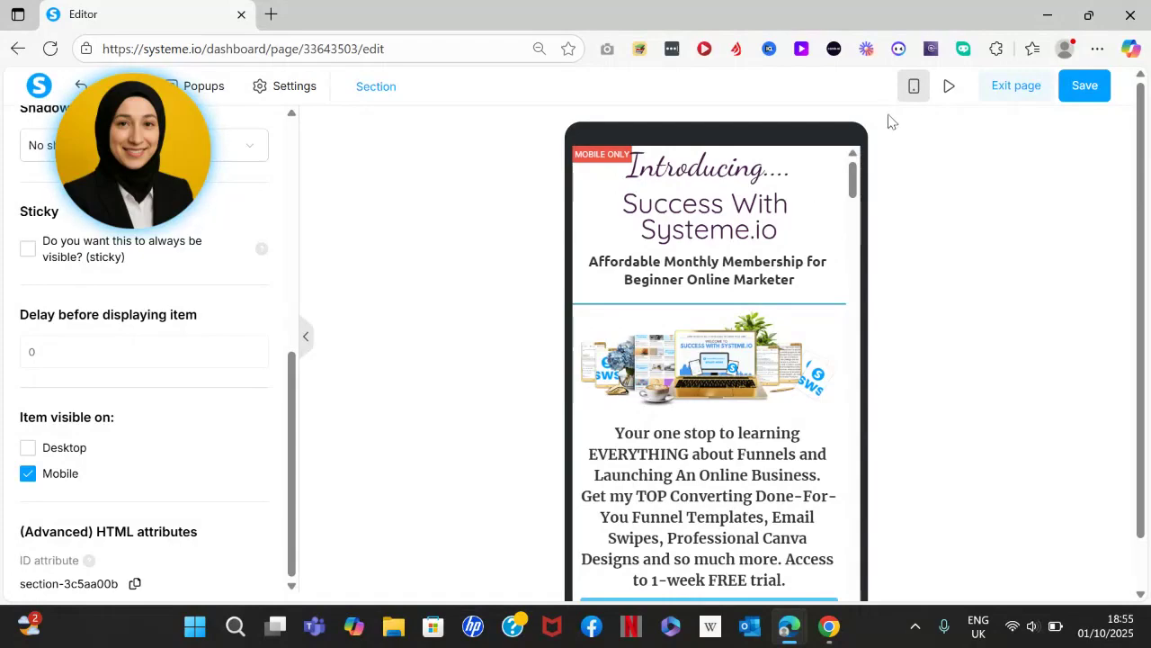
{"action": "left_click", "coordinate": [915, 89]}
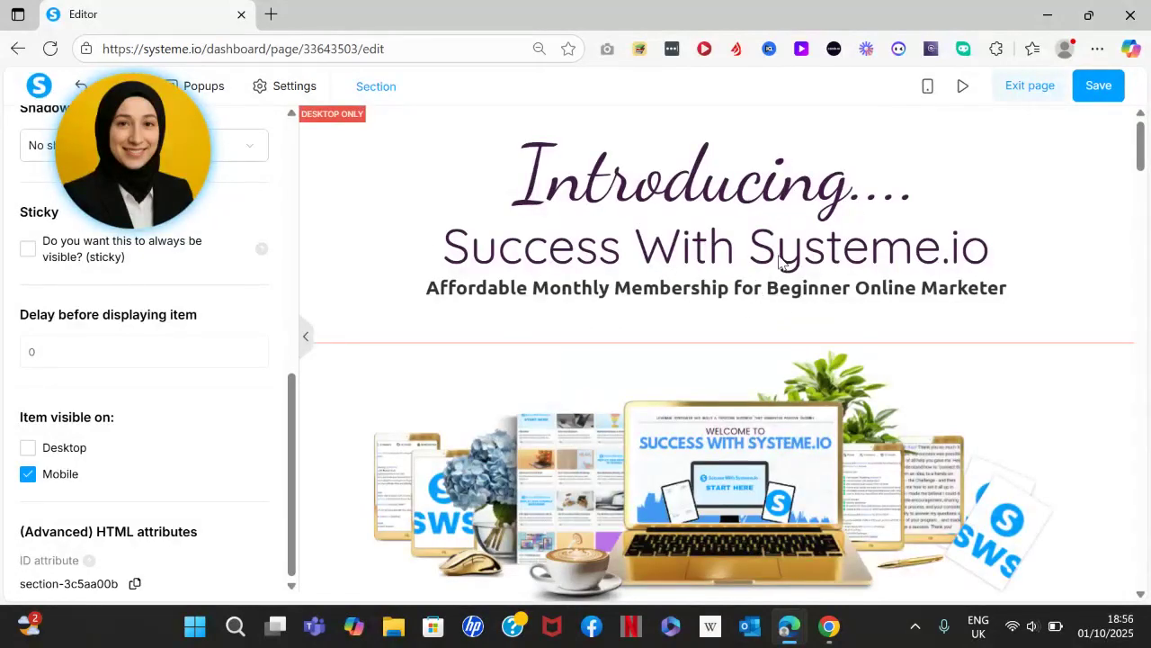
{"action": "left_click", "coordinate": [927, 87]}
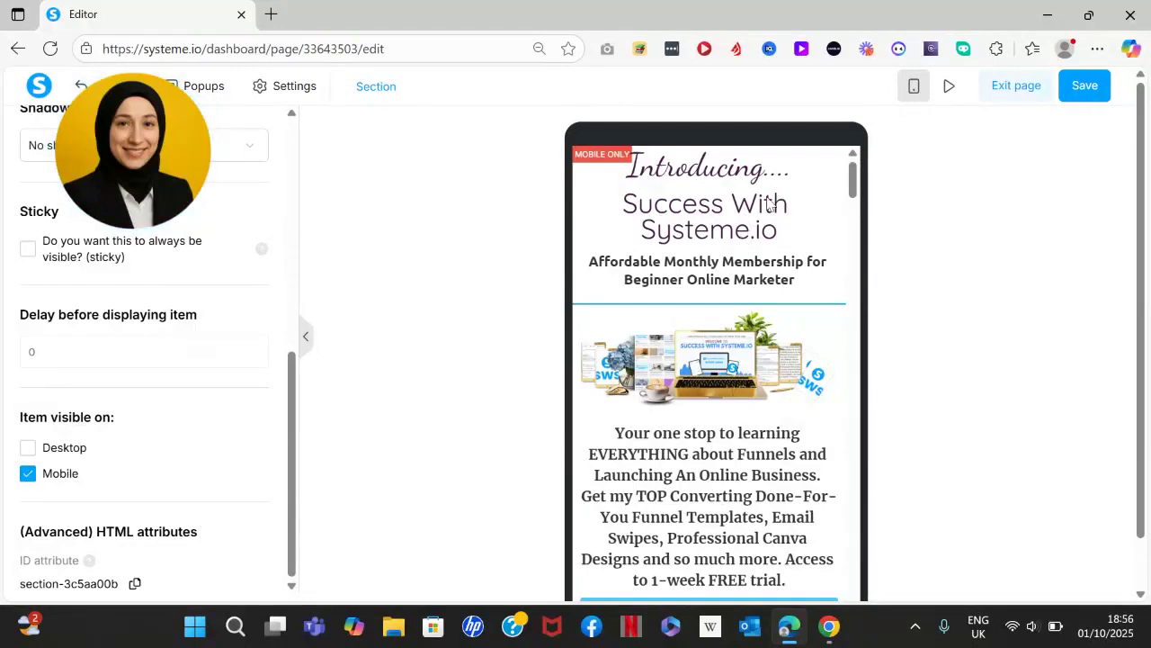
Set the font size of the mobile header's "Affordable Monthly Membership for Beginner Online Marketer" text to 22.
{"action": "left_click", "coordinate": [709, 273]}
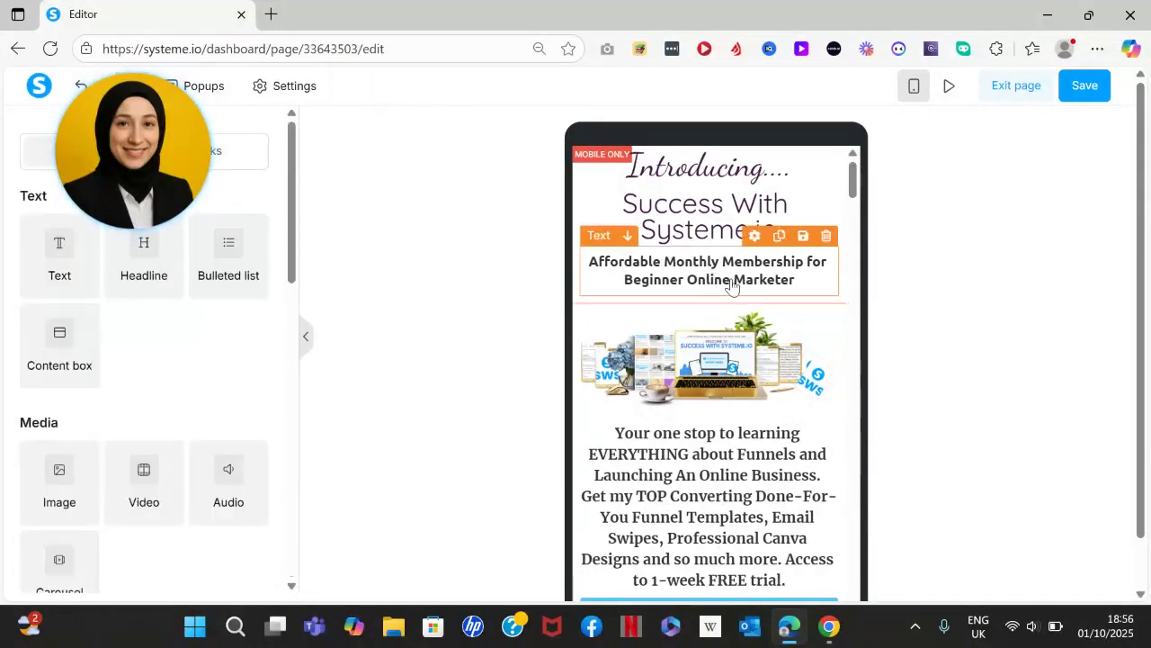
{"action": "left_click", "coordinate": [738, 270]}
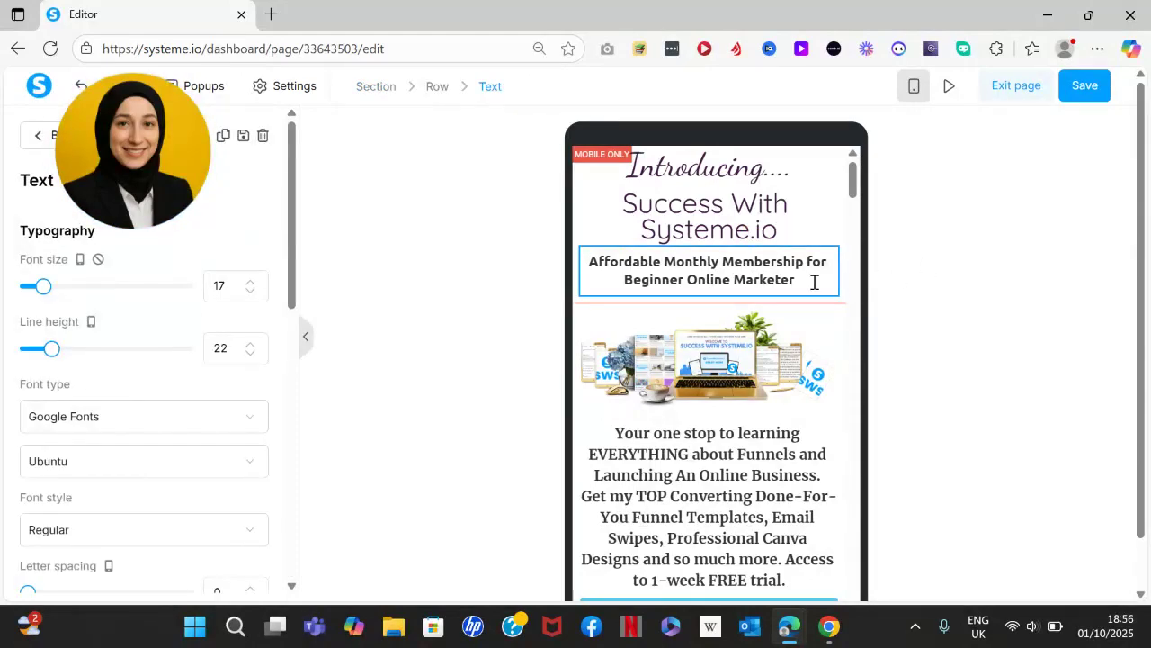
{"action": "left_click", "coordinate": [811, 224]}
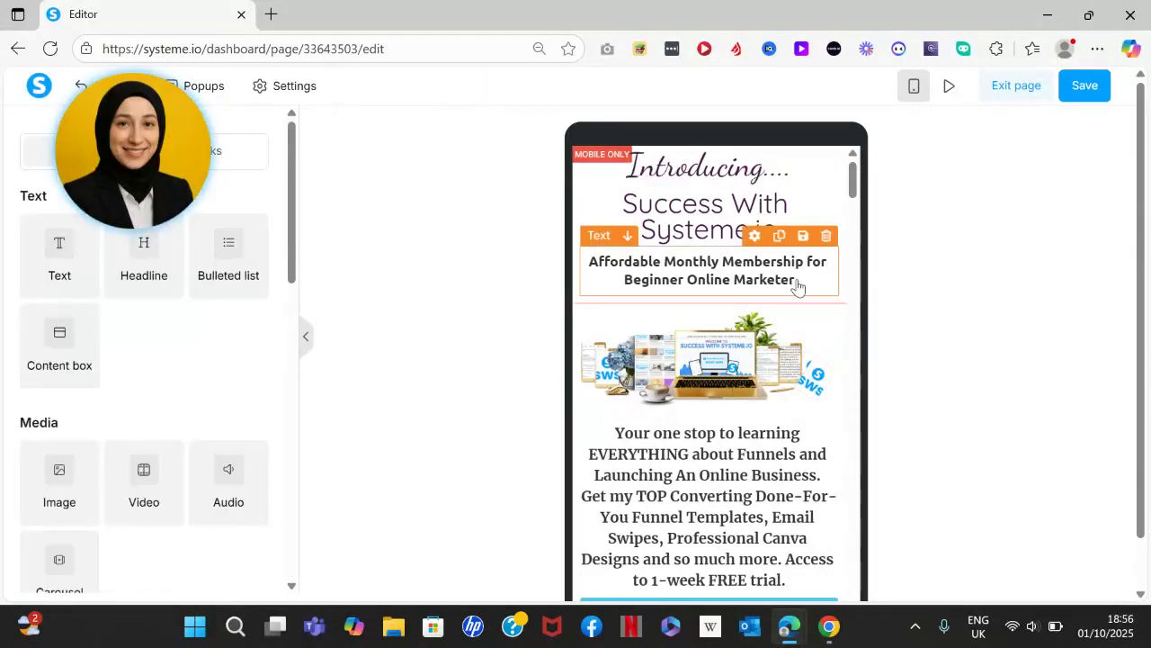
{"action": "left_click", "coordinate": [797, 285]}
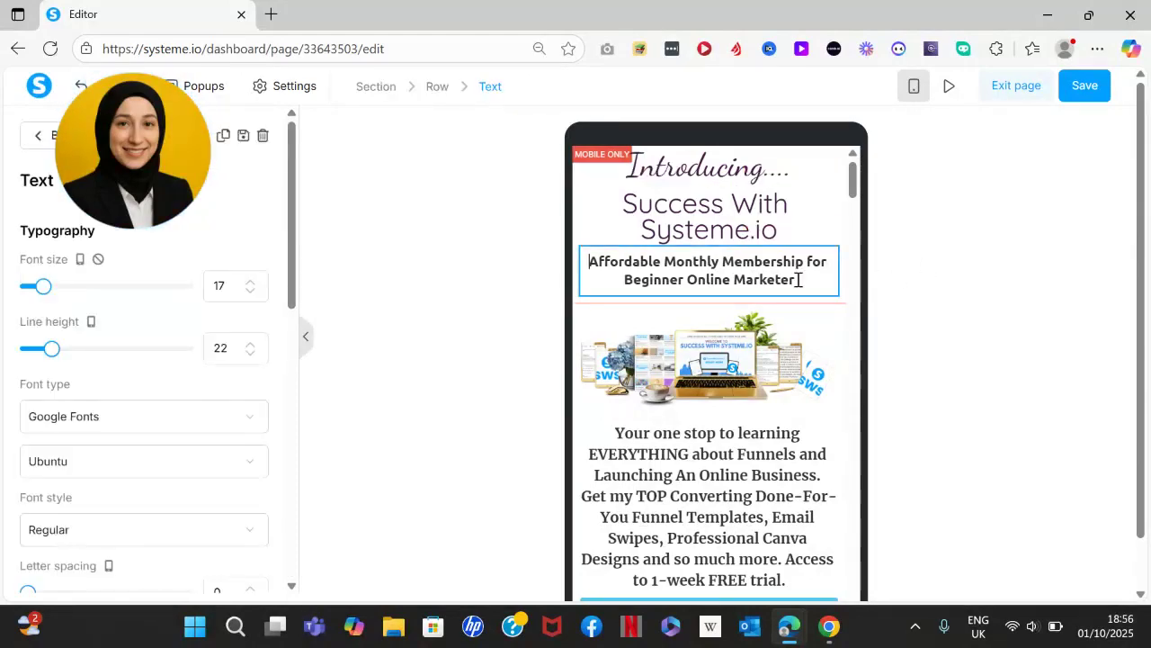
{"action": "left_click", "coordinate": [251, 282]}
{"action": "left_click", "coordinate": [251, 283]}
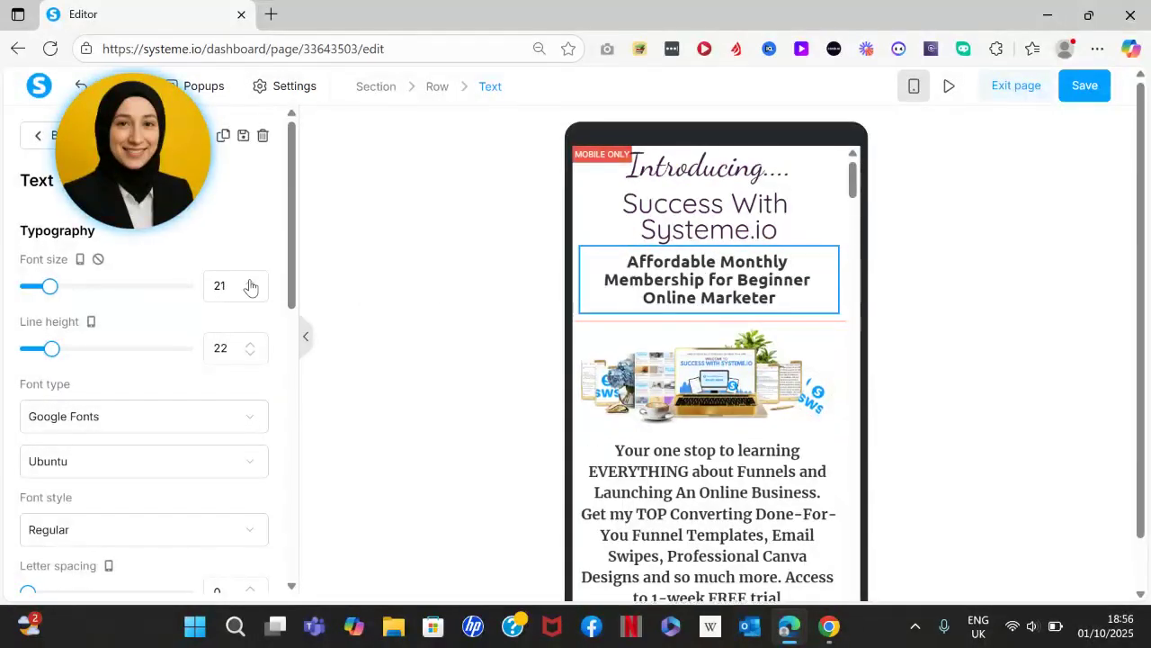
{"action": "left_click", "coordinate": [251, 283]}
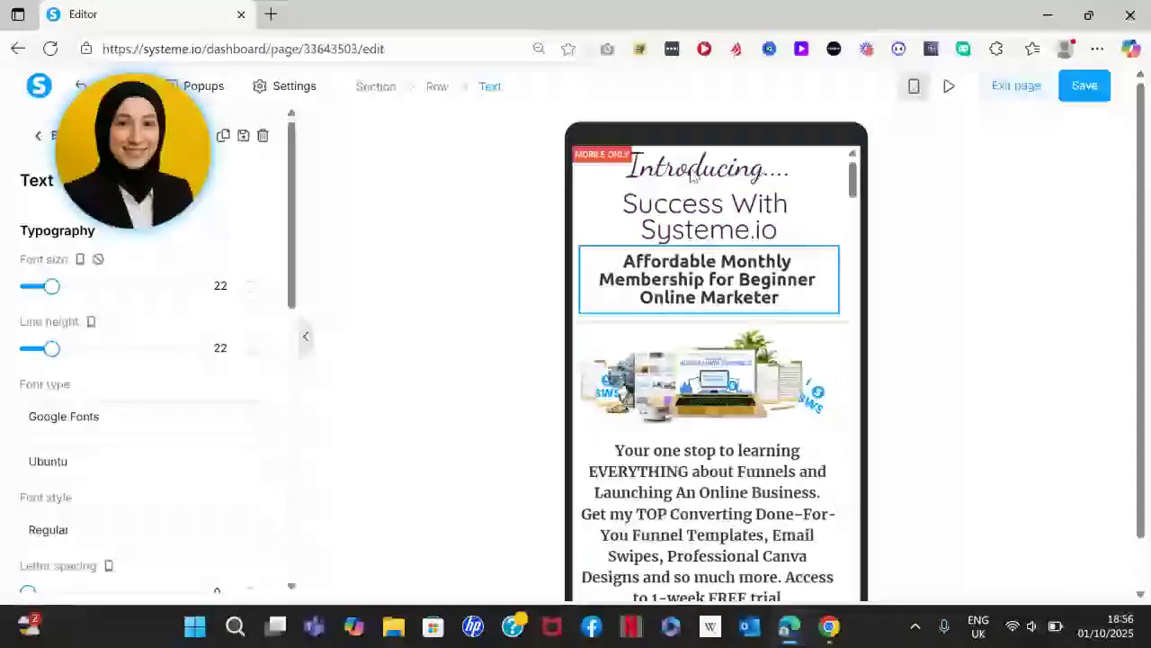
Increase the font size of the "Introducing...." headline in the mobile header.
{"action": "left_click", "coordinate": [739, 171]}
{"action": "left_click", "coordinate": [740, 172]}
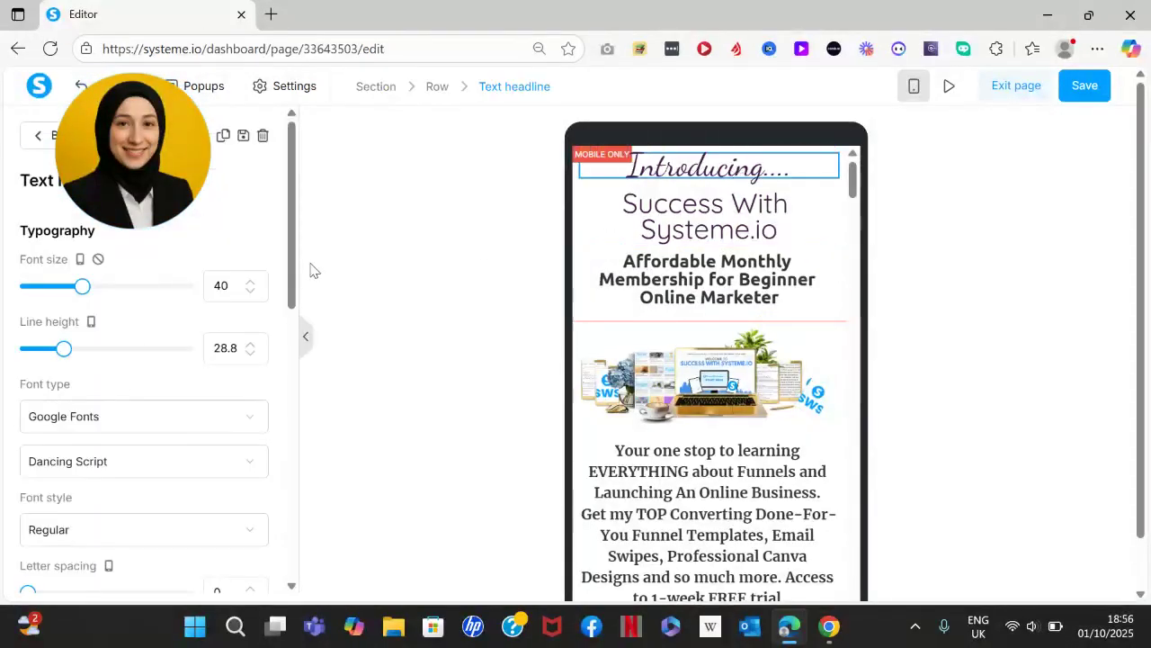
{"action": "left_click", "coordinate": [250, 281]}
{"action": "left_click", "coordinate": [250, 282]}
{"action": "left_click", "coordinate": [250, 281]}
{"action": "left_click", "coordinate": [250, 282]}
Set the mobile "Success With Systeme.io" headline's font size to 38 and its line height to 33.8.
{"action": "left_click", "coordinate": [686, 215]}
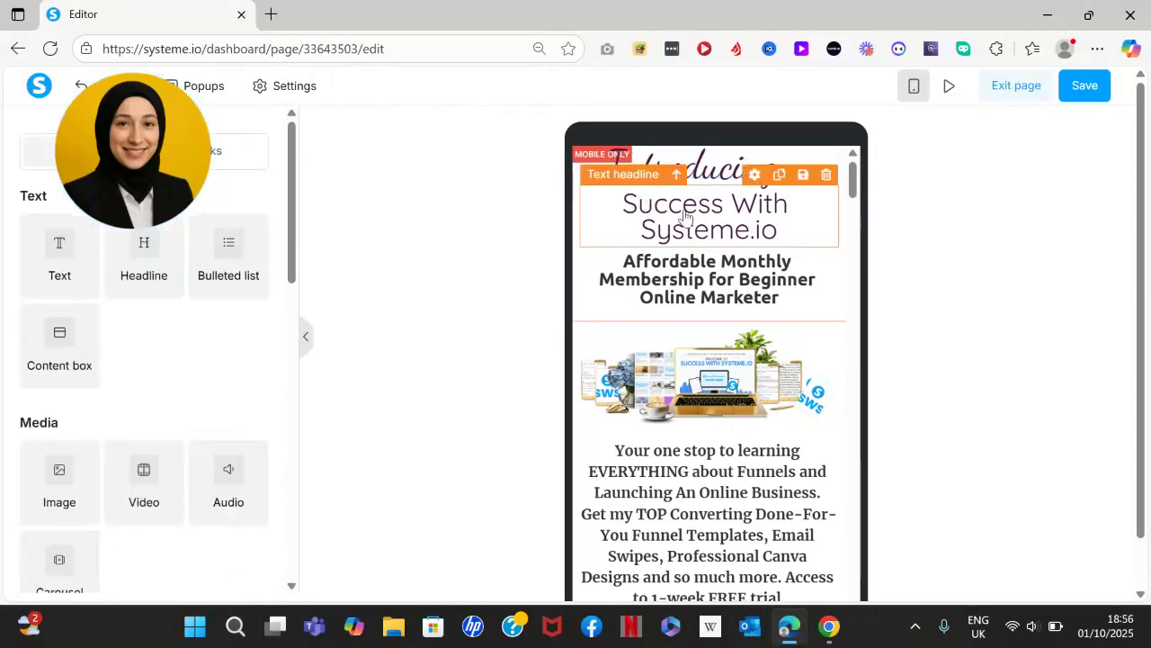
{"action": "left_click", "coordinate": [686, 216]}
{"action": "left_click", "coordinate": [250, 281]}
{"action": "left_click", "coordinate": [251, 281]}
{"action": "left_click", "coordinate": [250, 281]}
{"action": "left_click", "coordinate": [250, 282]}
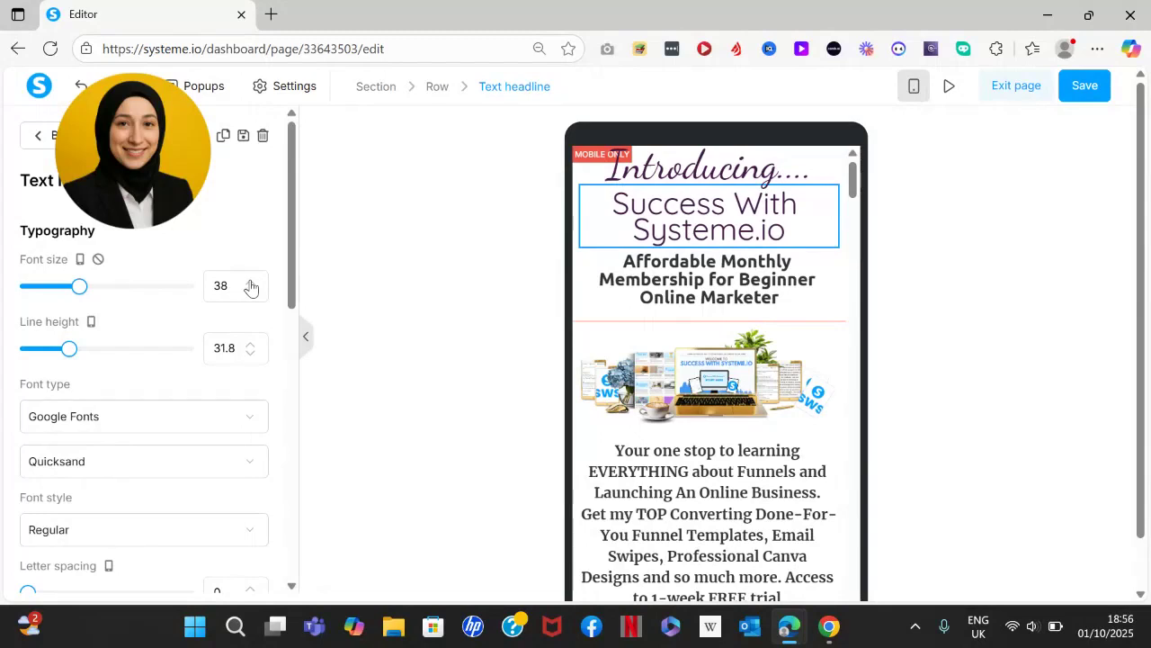
{"action": "left_click", "coordinate": [250, 344]}
{"action": "left_click", "coordinate": [249, 344]}
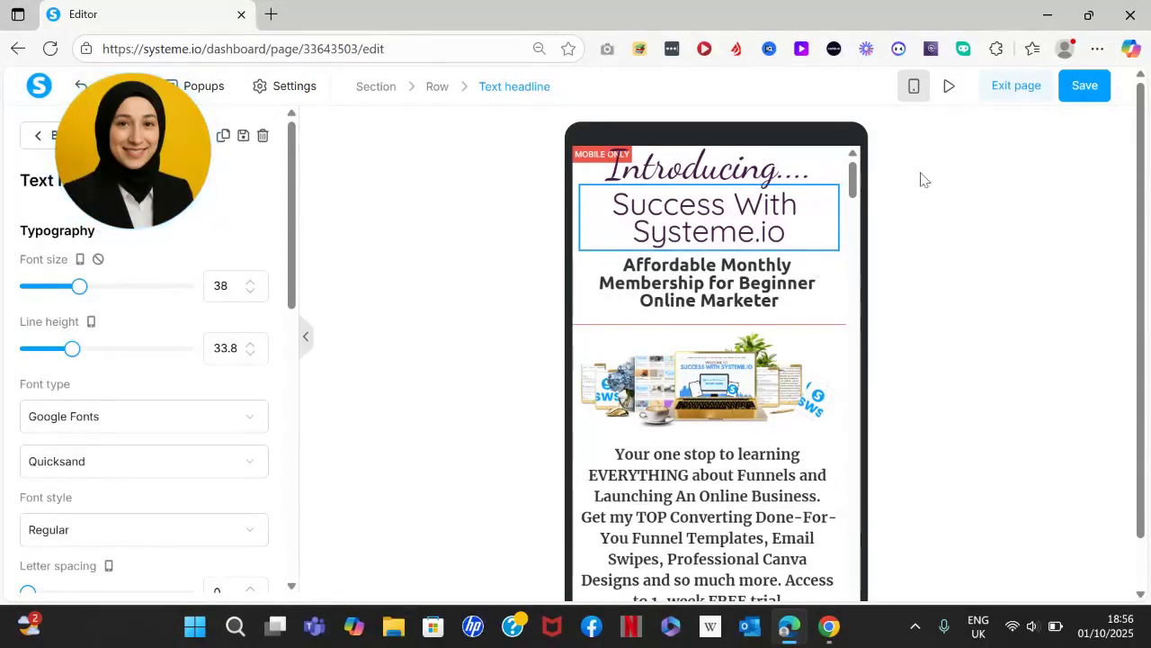
Compare the image, intro paragraph and free trial button below the header between the desktop and mobile views.
{"action": "left_click", "coordinate": [912, 90]}
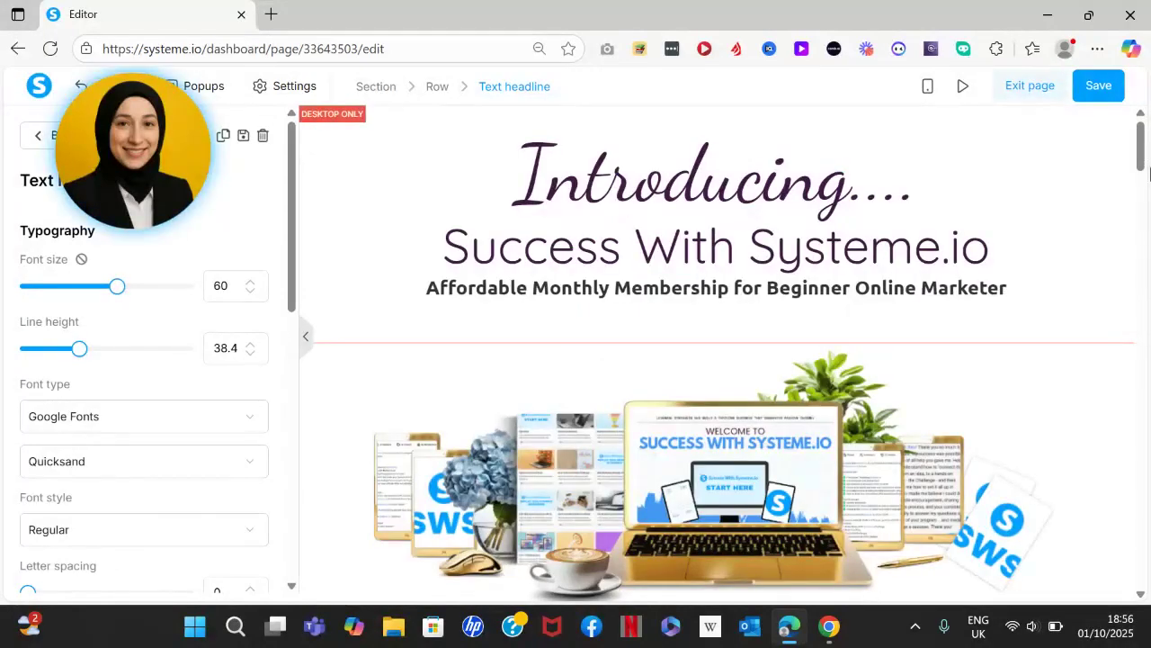
{"action": "left_click", "coordinate": [1146, 179]}
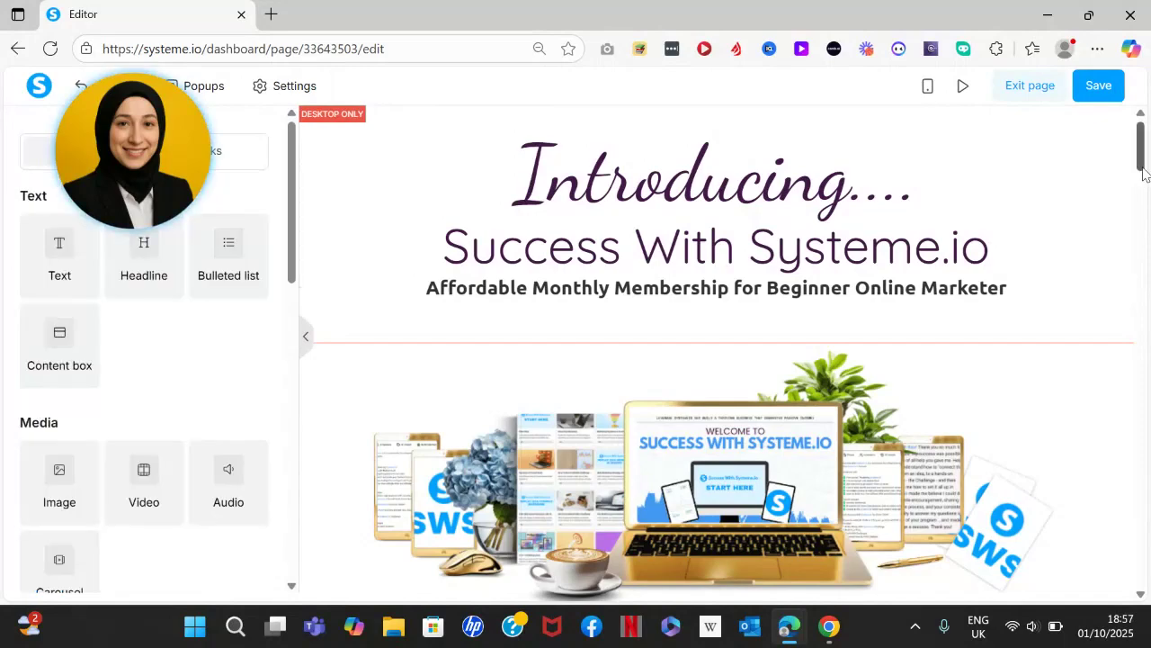
{"action": "left_click_drag", "start_coordinate": [1141, 160], "coordinate": [1140, 182]}
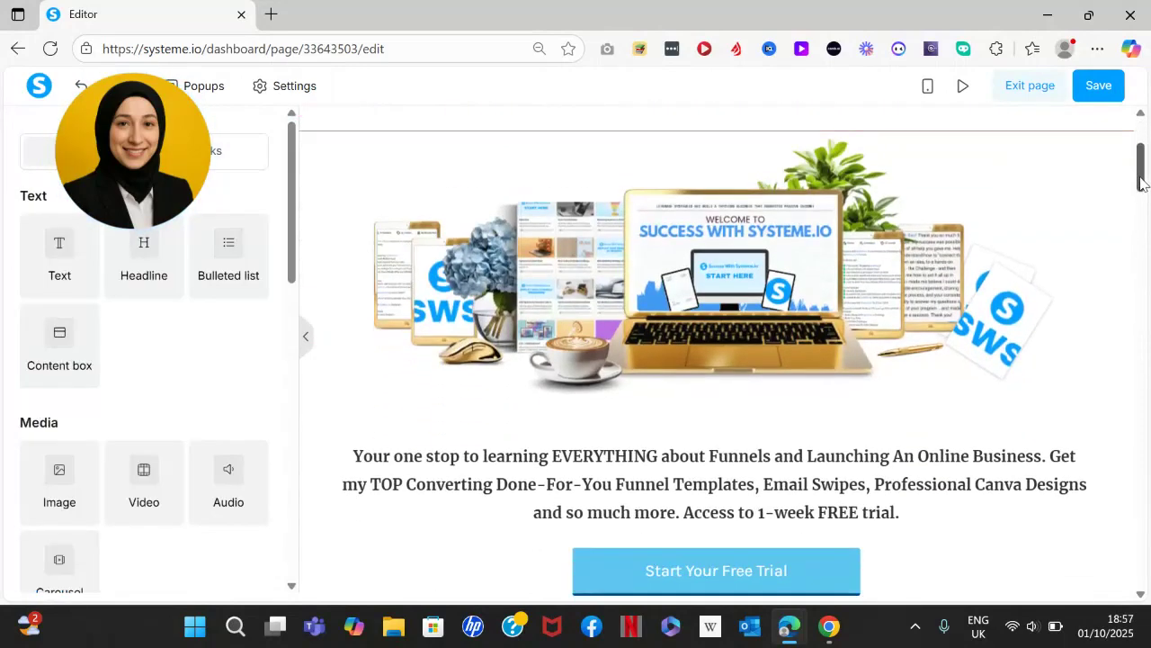
{"action": "left_click", "coordinate": [927, 86]}
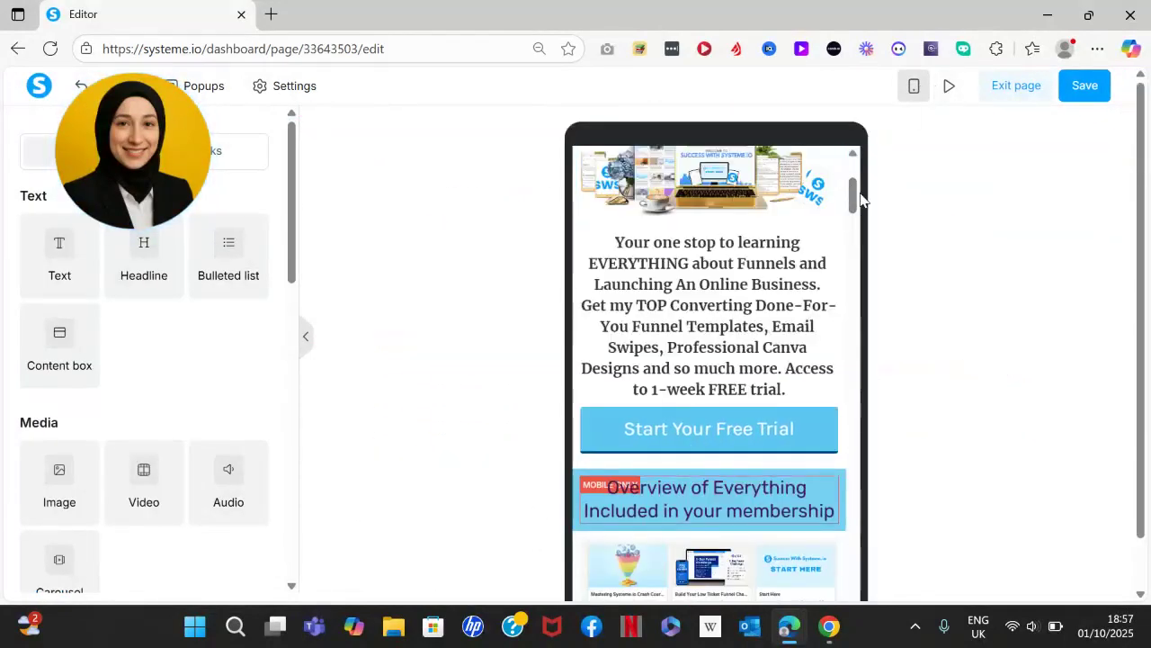
{"action": "scroll", "coordinate": [856, 192], "scroll_direction": "up", "scroll_amount": 3}
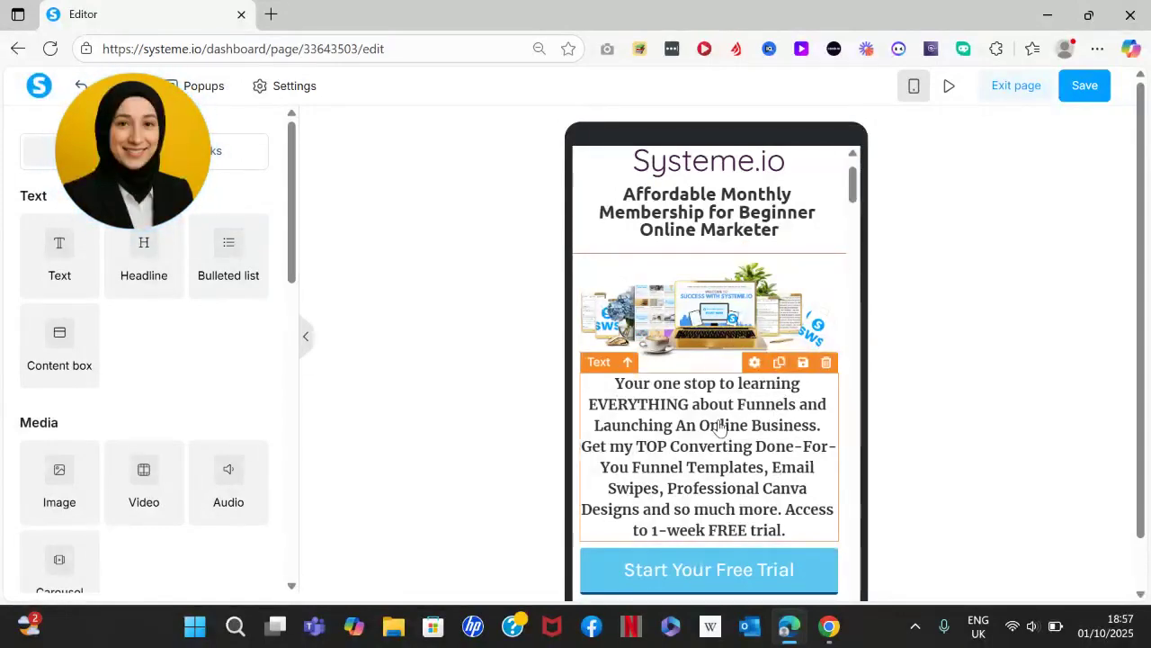
{"action": "left_click", "coordinate": [915, 85]}
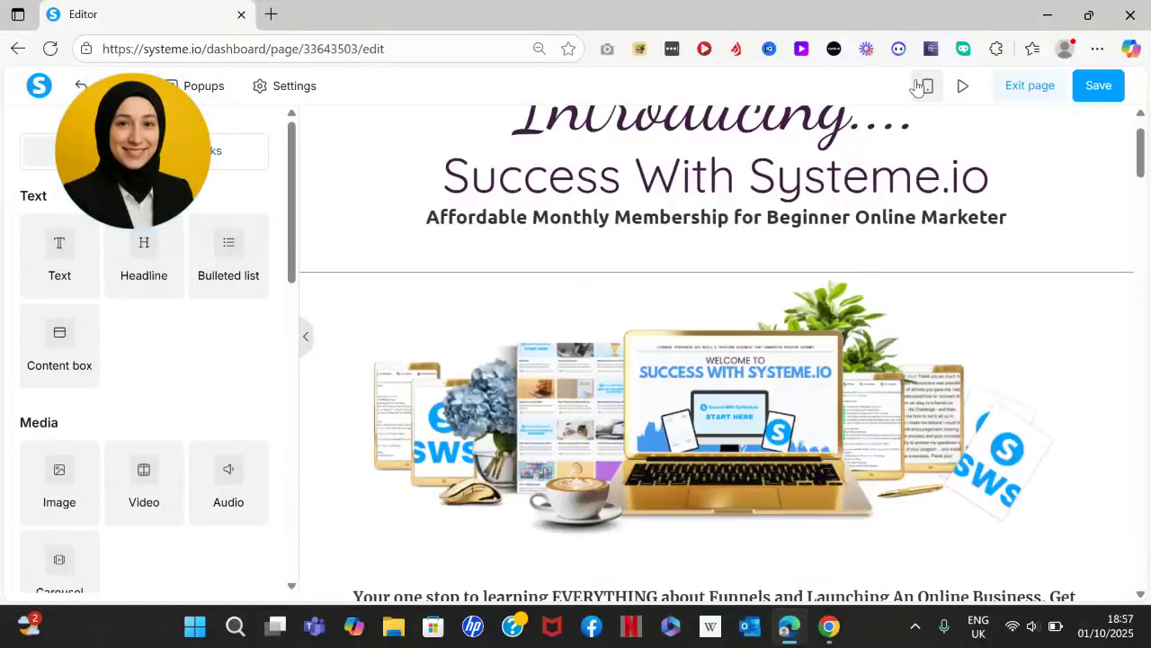
{"action": "mouse_move", "coordinate": [1144, 162]}
{"action": "left_mouse_down"}
{"action": "mouse_move", "coordinate": [1148, 197]}
{"action": "mouse_move", "coordinate": [1148, 176]}
{"action": "left_mouse_up"}
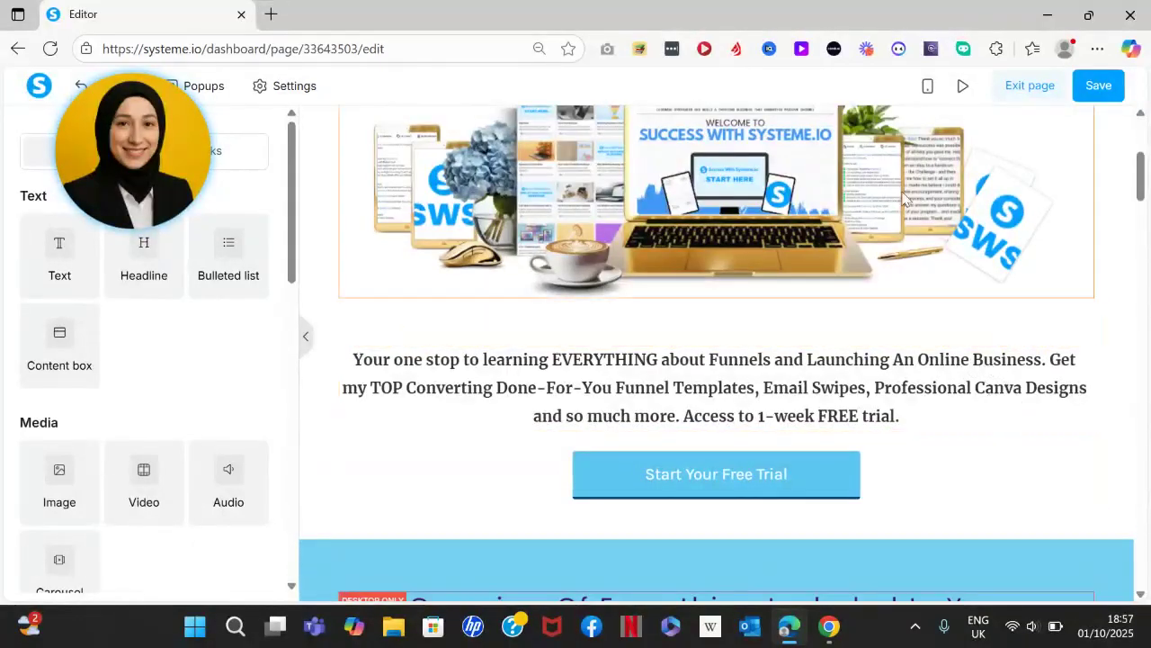
{"action": "left_click", "coordinate": [930, 89]}
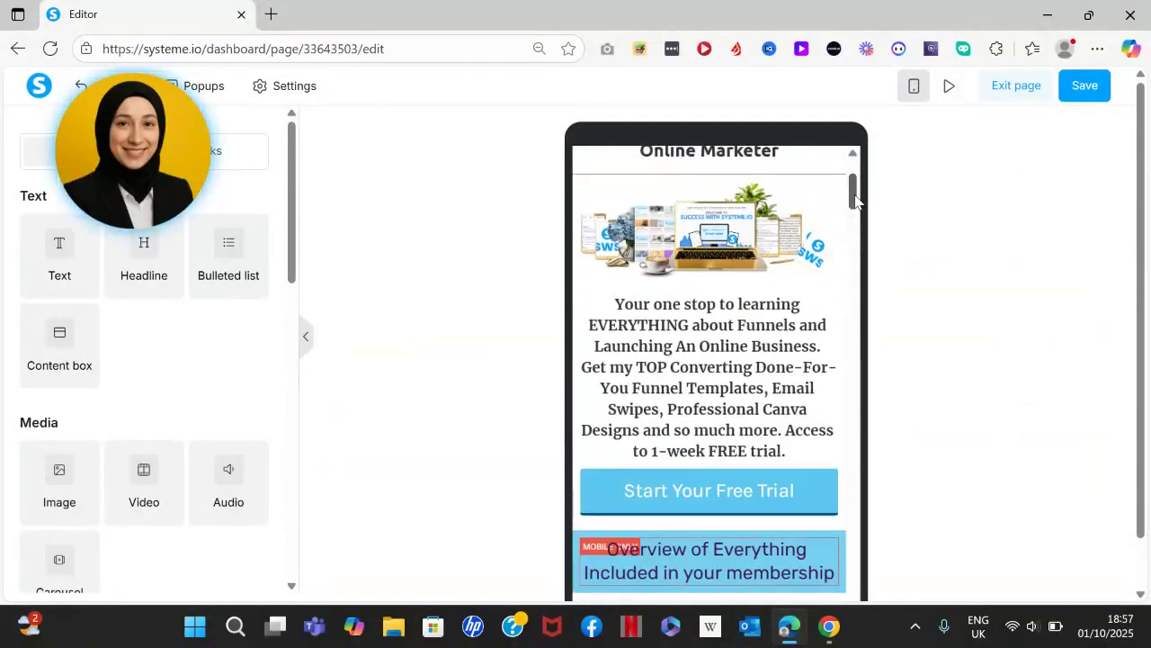
{"action": "left_click", "coordinate": [913, 90]}
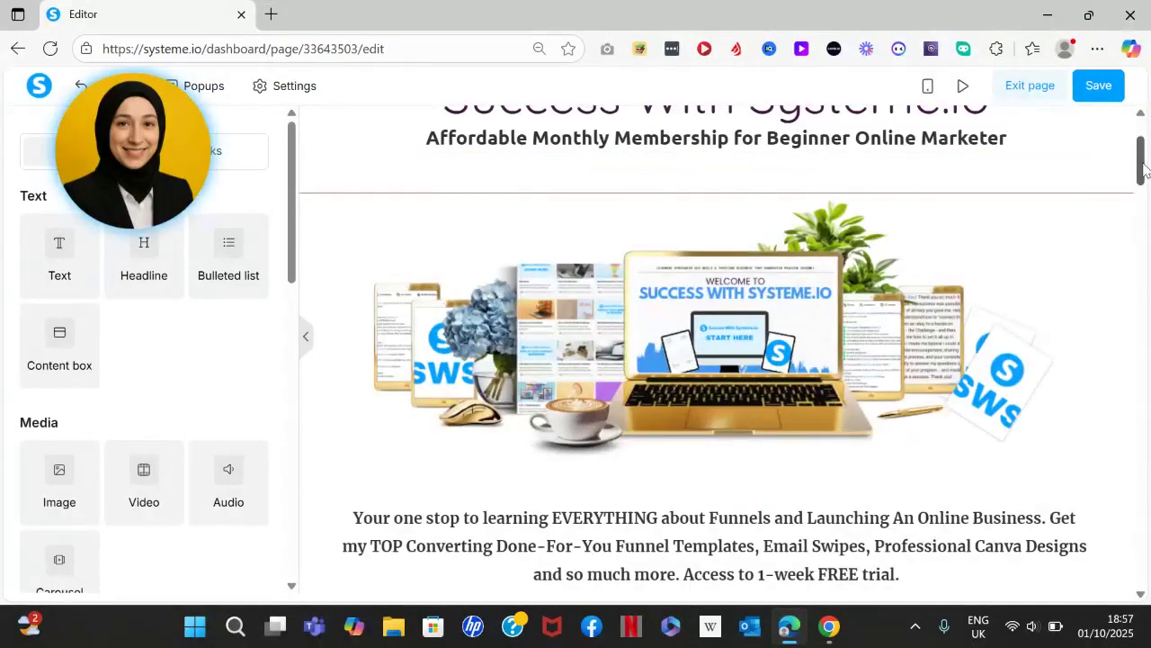
{"action": "left_click_drag", "start_coordinate": [1144, 171], "coordinate": [1144, 175]}
{"action": "mouse_move", "coordinate": [1124, 174]}
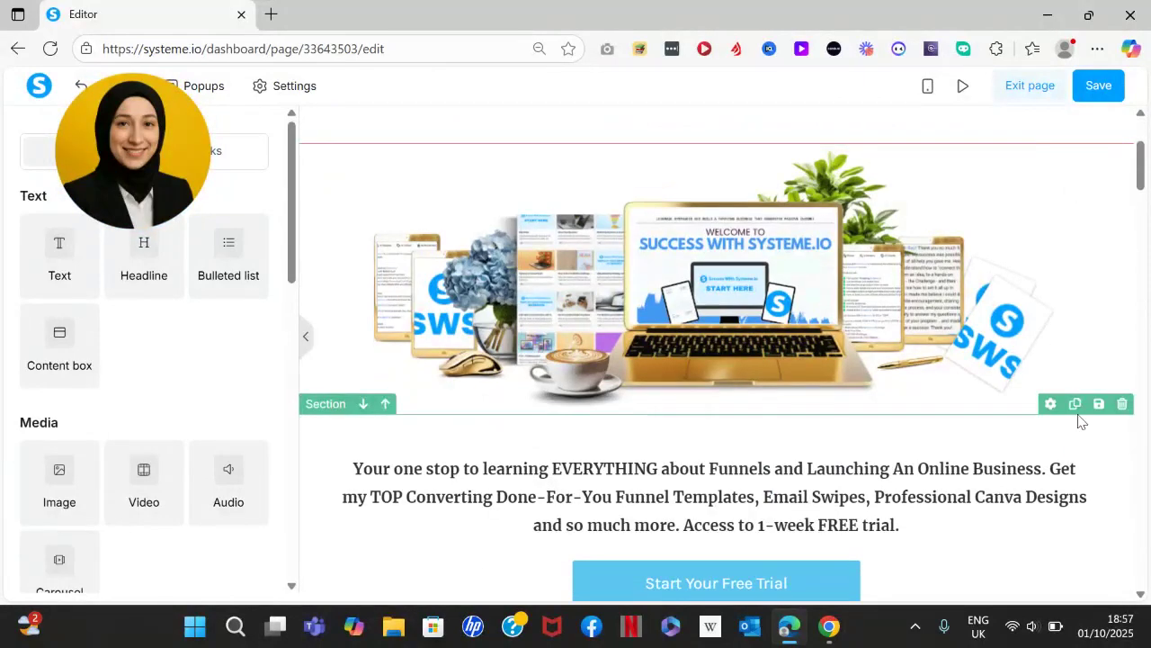
Duplicate the section with the intro paragraph and free trial button, and make the upper copy visible on desktop only.
{"action": "left_click", "coordinate": [1075, 405]}
{"action": "left_click_drag", "start_coordinate": [1142, 171], "coordinate": [1150, 200]}
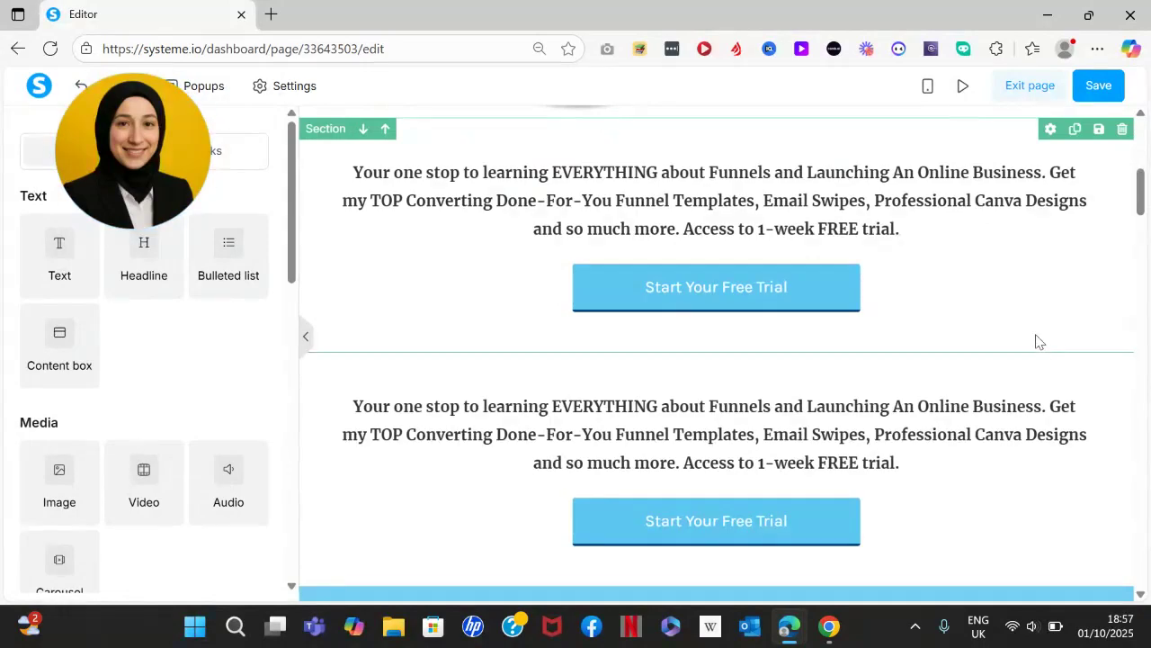
{"action": "left_click", "coordinate": [1112, 177]}
{"action": "left_click_drag", "start_coordinate": [296, 252], "coordinate": [290, 514]}
{"action": "left_click", "coordinate": [28, 474]}
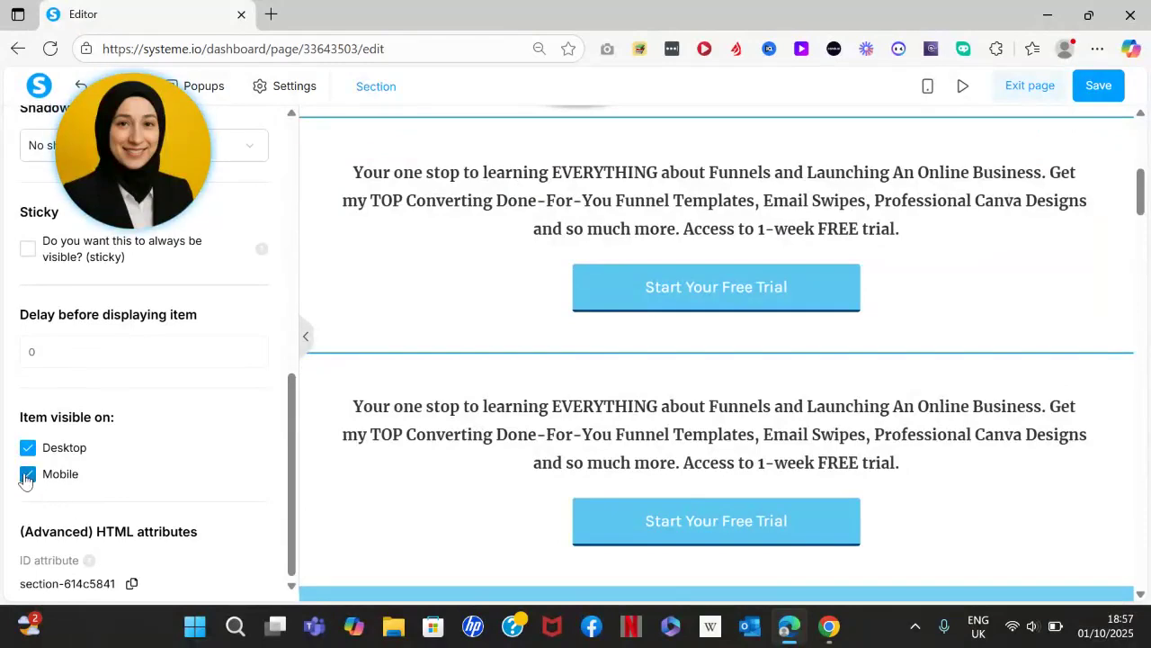
{"action": "left_click", "coordinate": [518, 375]}
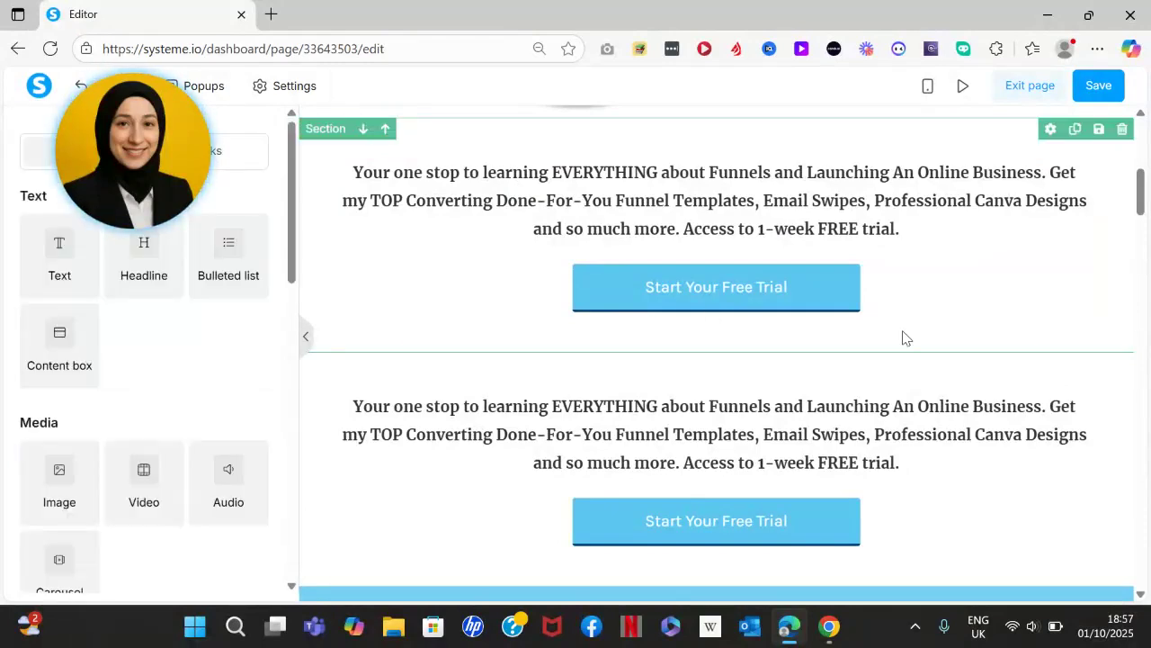
Make the lower copy of the intro and free trial section visible on mobile only, and show it in the mobile view.
{"action": "left_click", "coordinate": [1051, 346]}
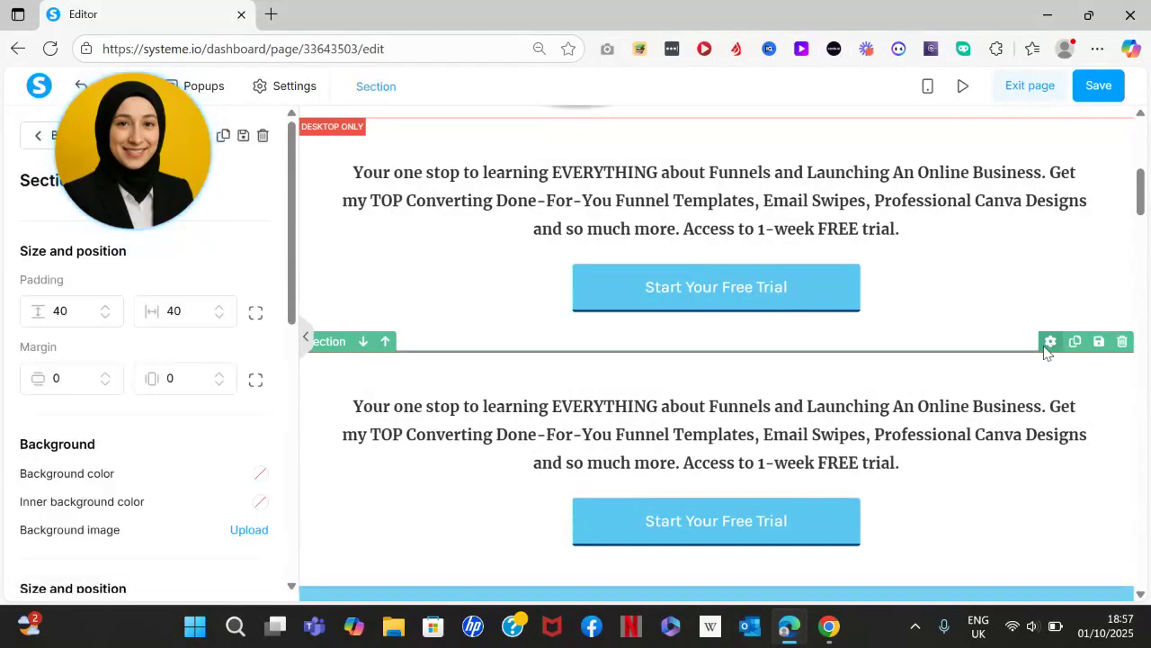
{"action": "left_click_drag", "start_coordinate": [290, 239], "coordinate": [249, 496]}
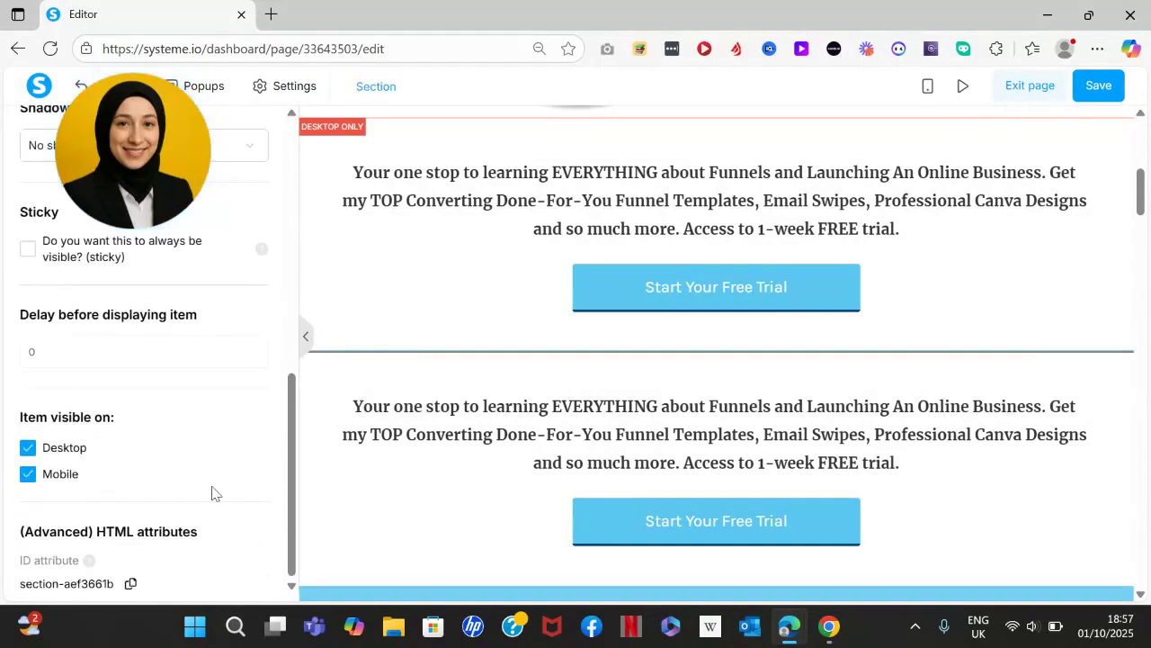
{"action": "left_click", "coordinate": [26, 456]}
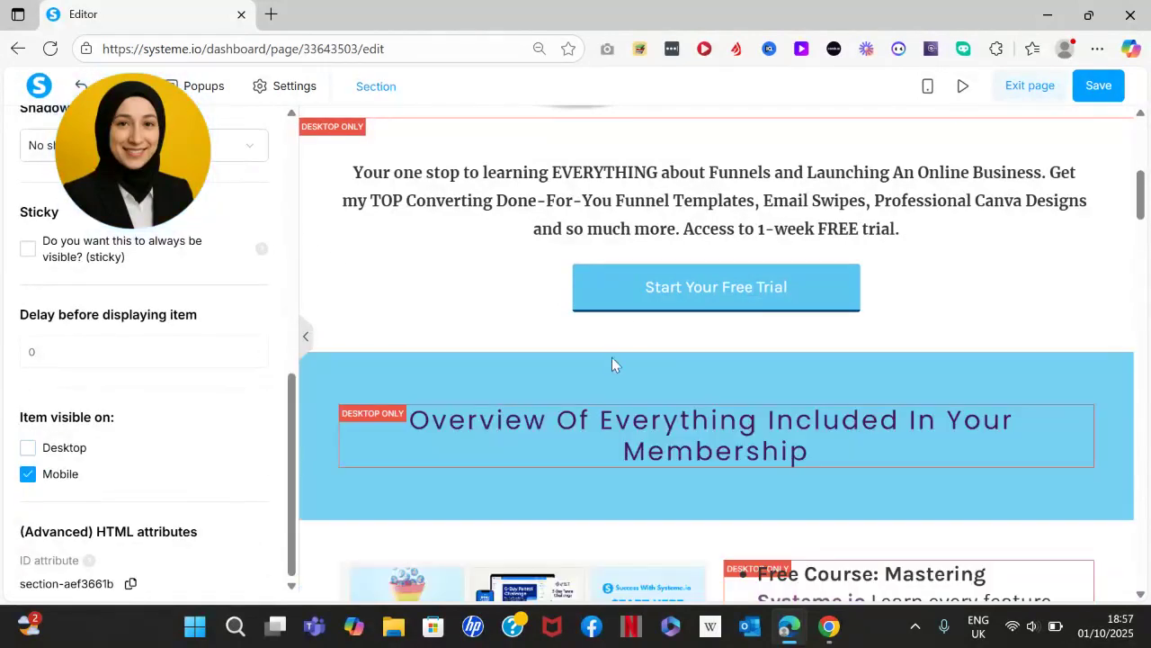
{"action": "left_click", "coordinate": [930, 87]}
{"action": "left_click_drag", "start_coordinate": [855, 210], "coordinate": [859, 205]}
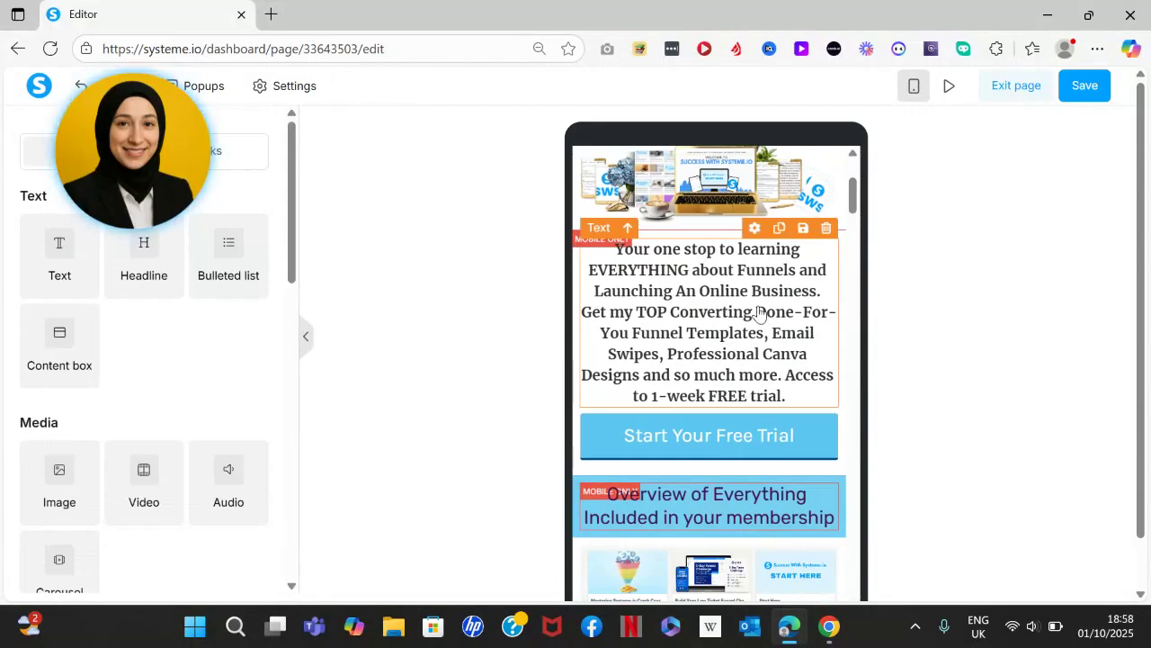